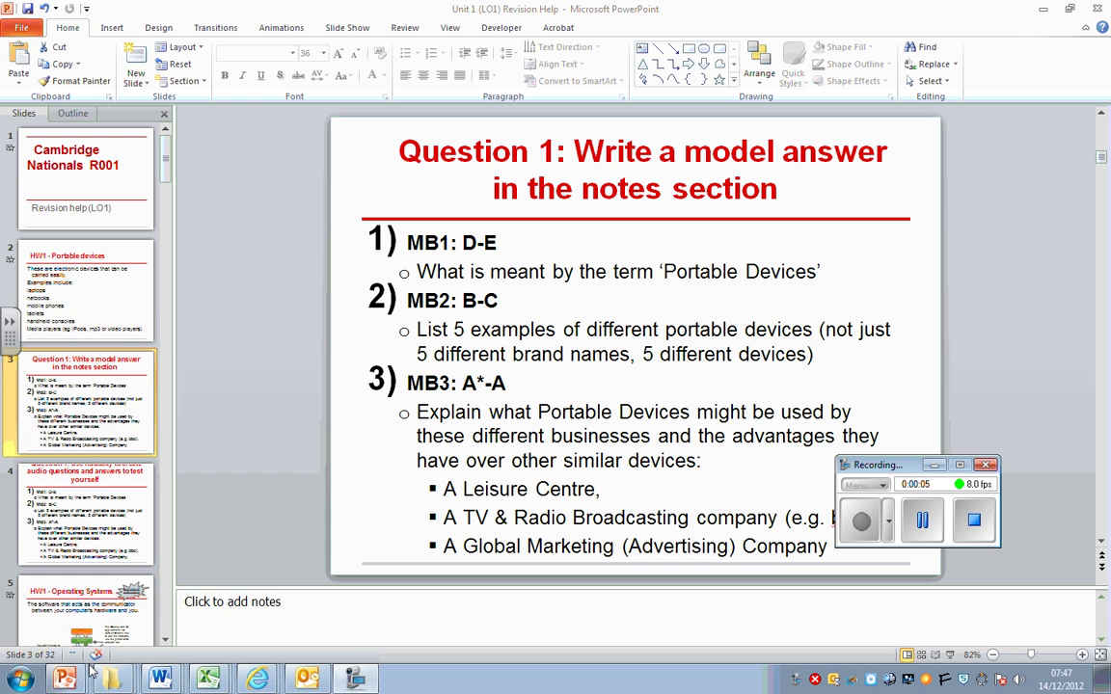
- Start Audacity from the ICT Software folder under Start > All Programs
left_click(20, 679)
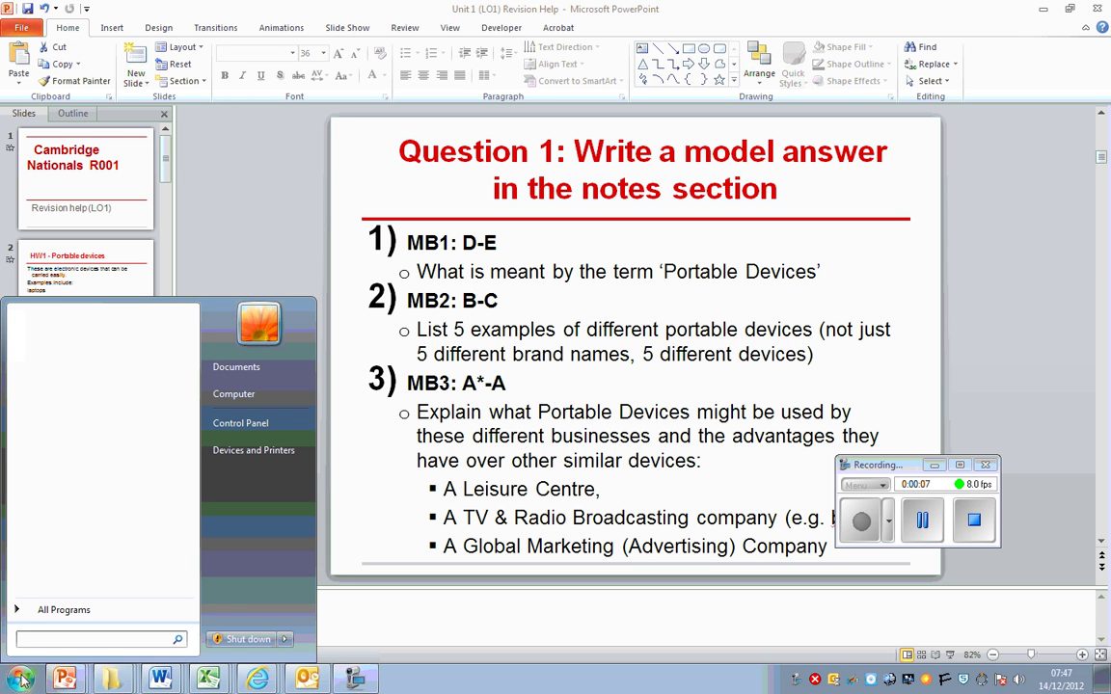
left_click(51, 611)
left_click(50, 488)
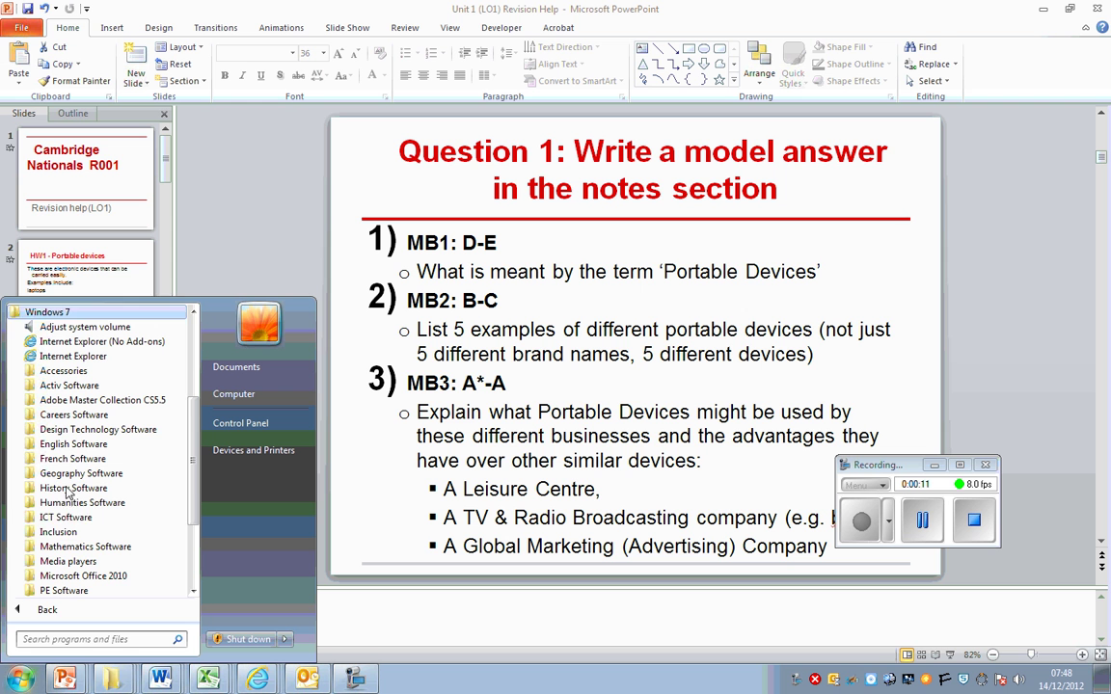
left_click(114, 522)
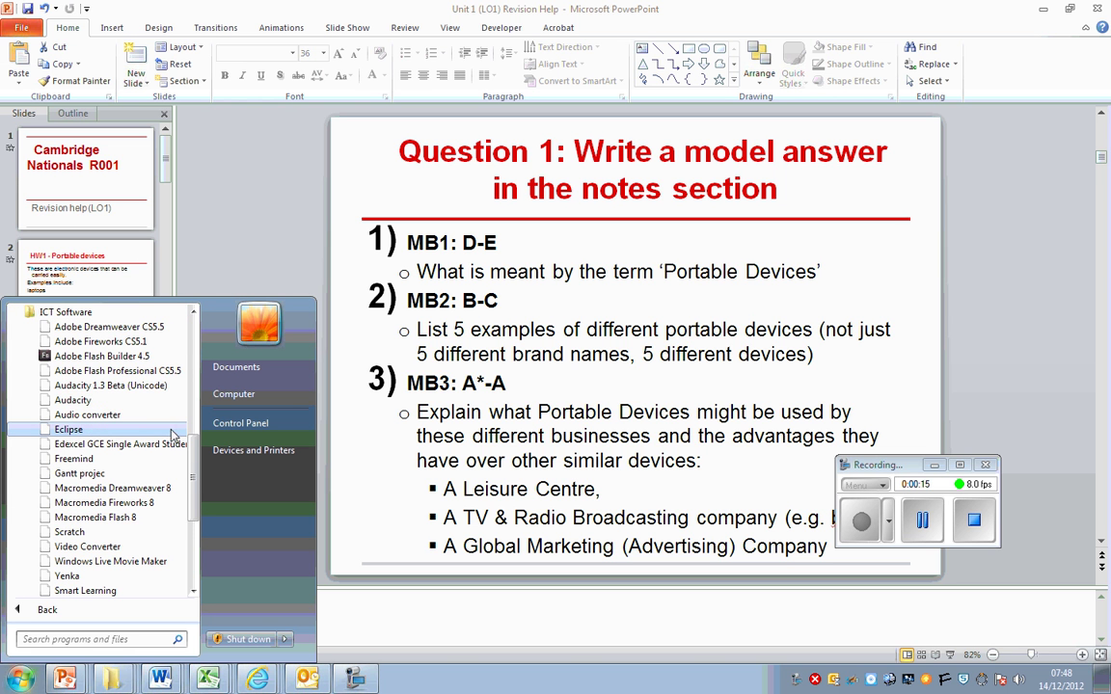
left_click(87, 400)
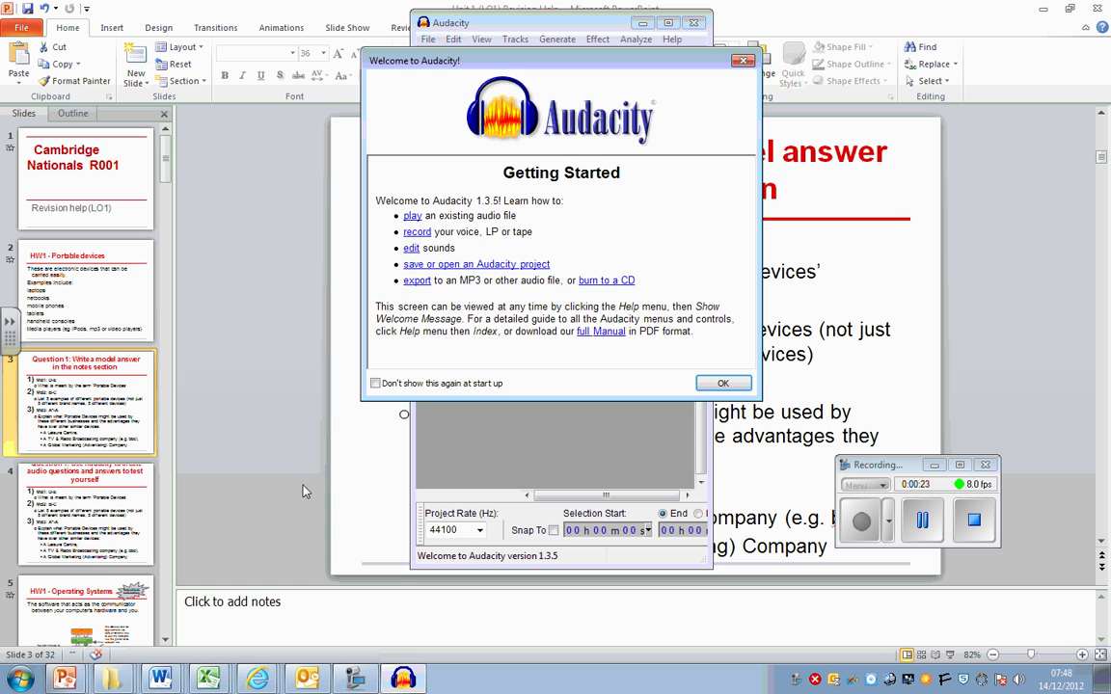
- Close the Welcome to Audacity dialog and maximize the empty project window
left_click(725, 384)
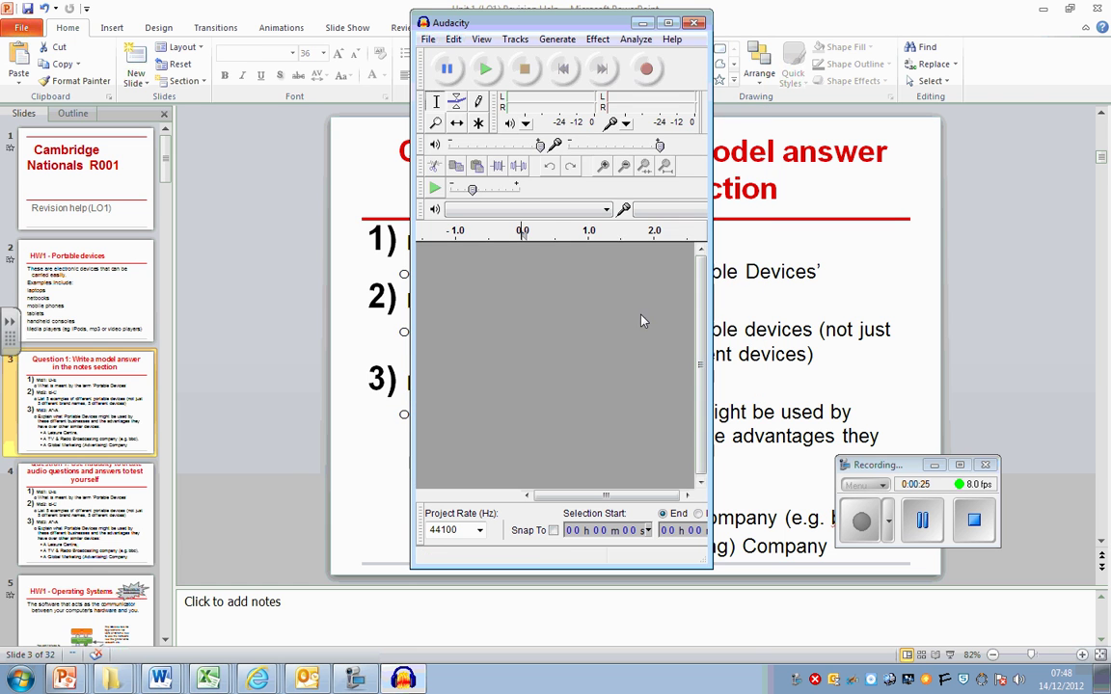
left_click(667, 22)
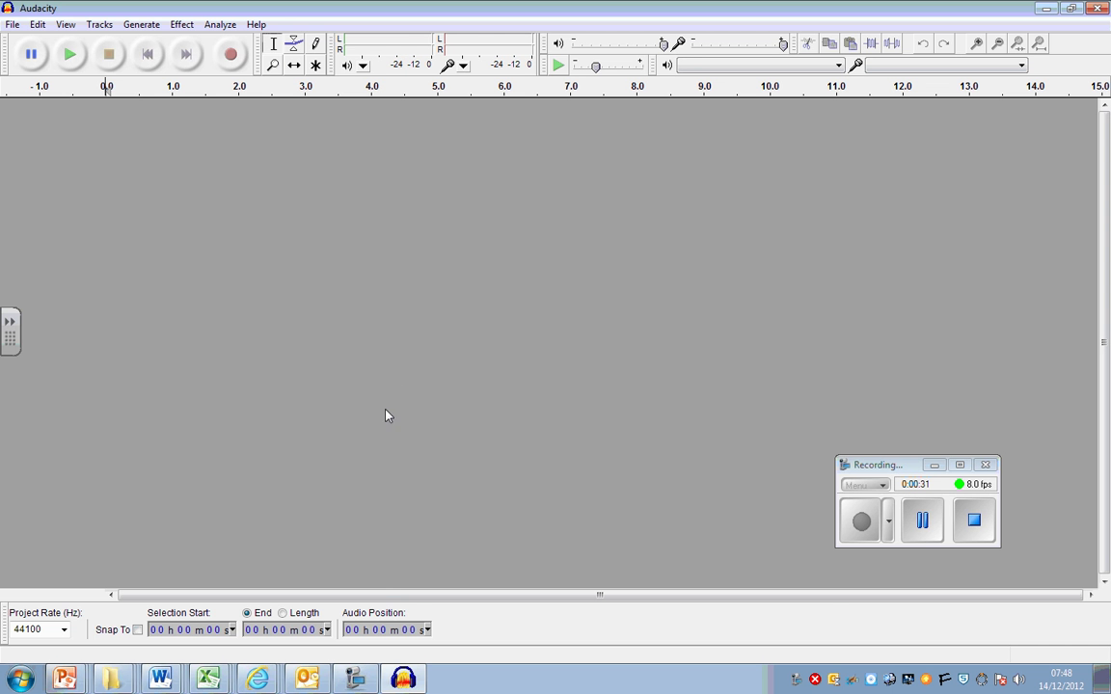
left_click(64, 678)
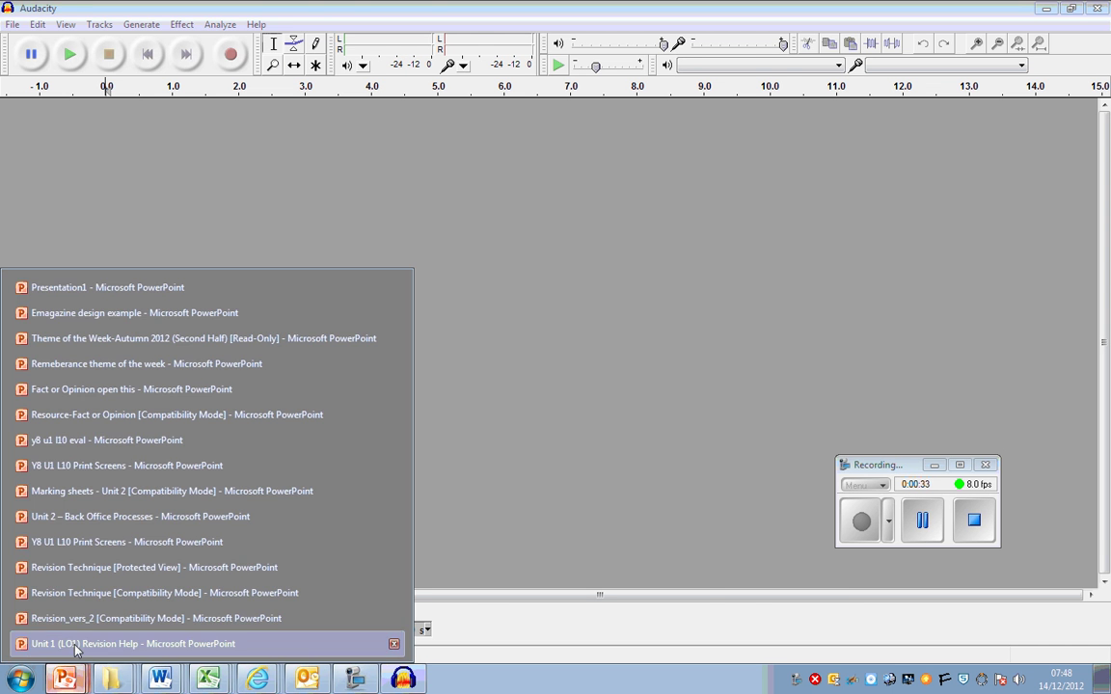
left_click(77, 650)
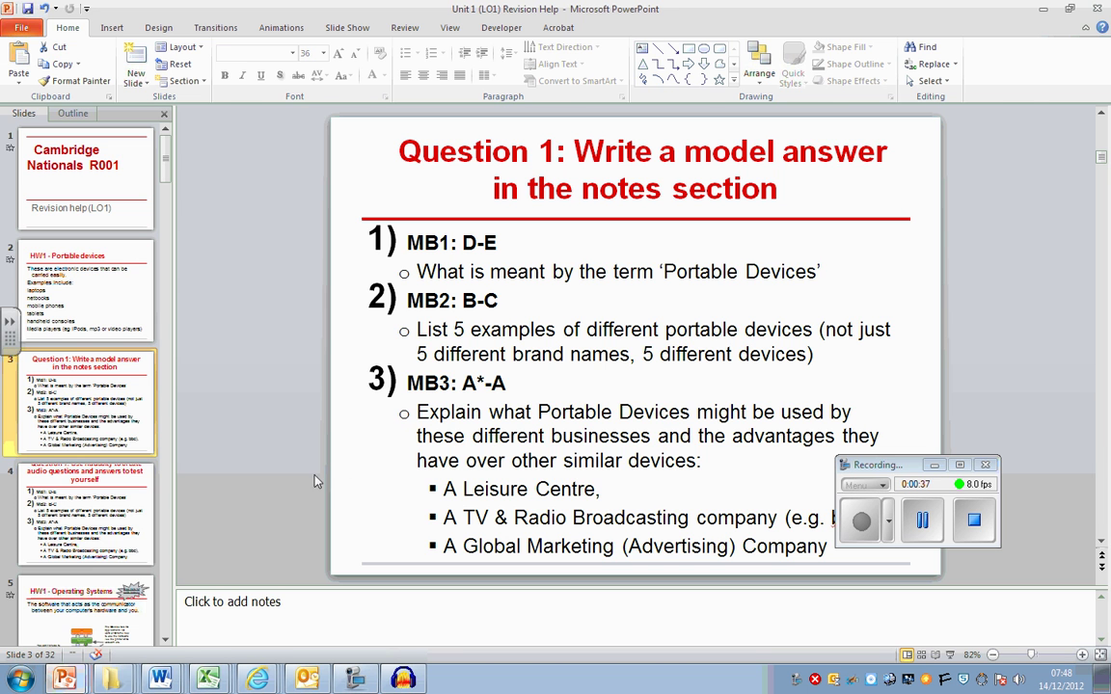
left_click(422, 679)
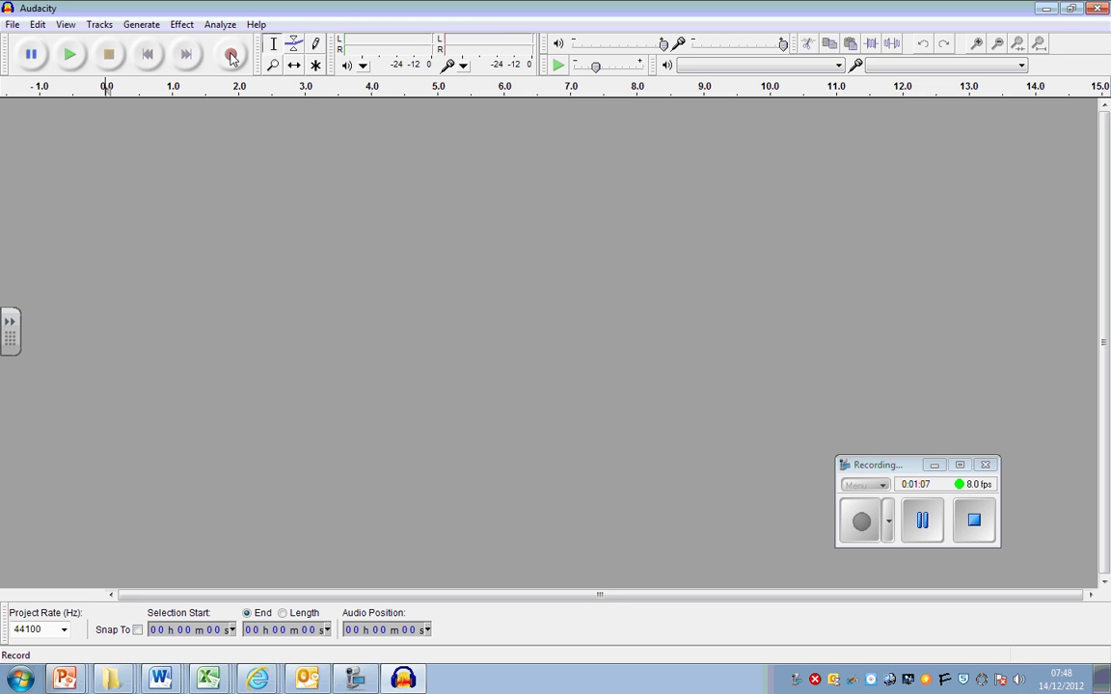
- Record about five seconds of the spoken question on a new mono track, then pause
left_click(231, 56)
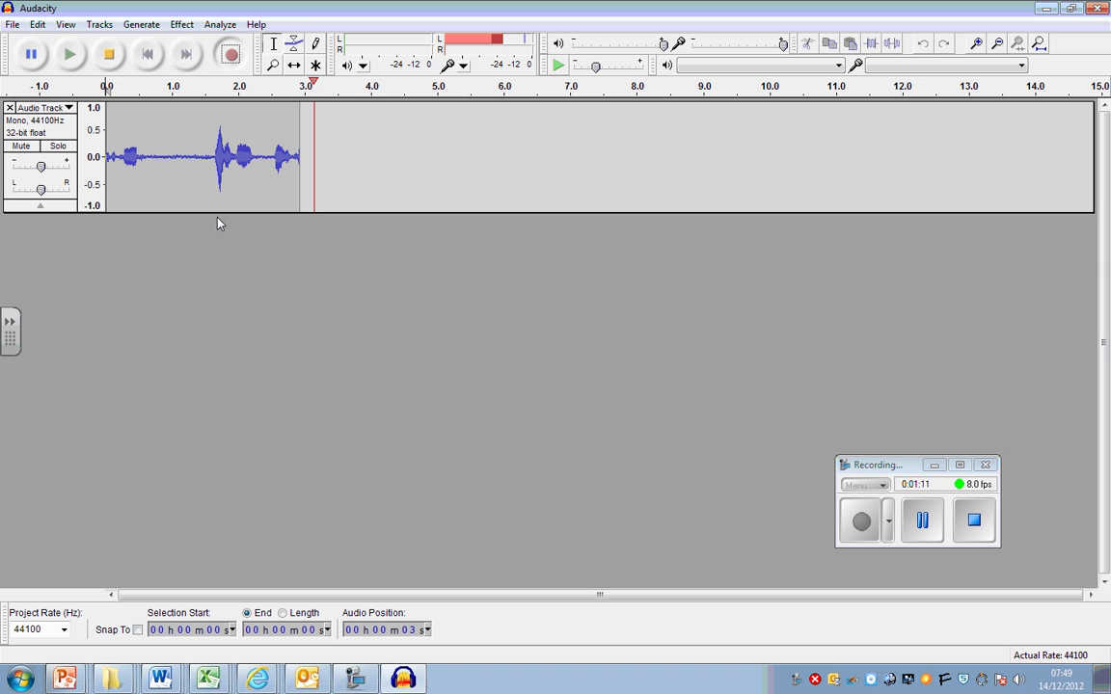
left_click(32, 55)
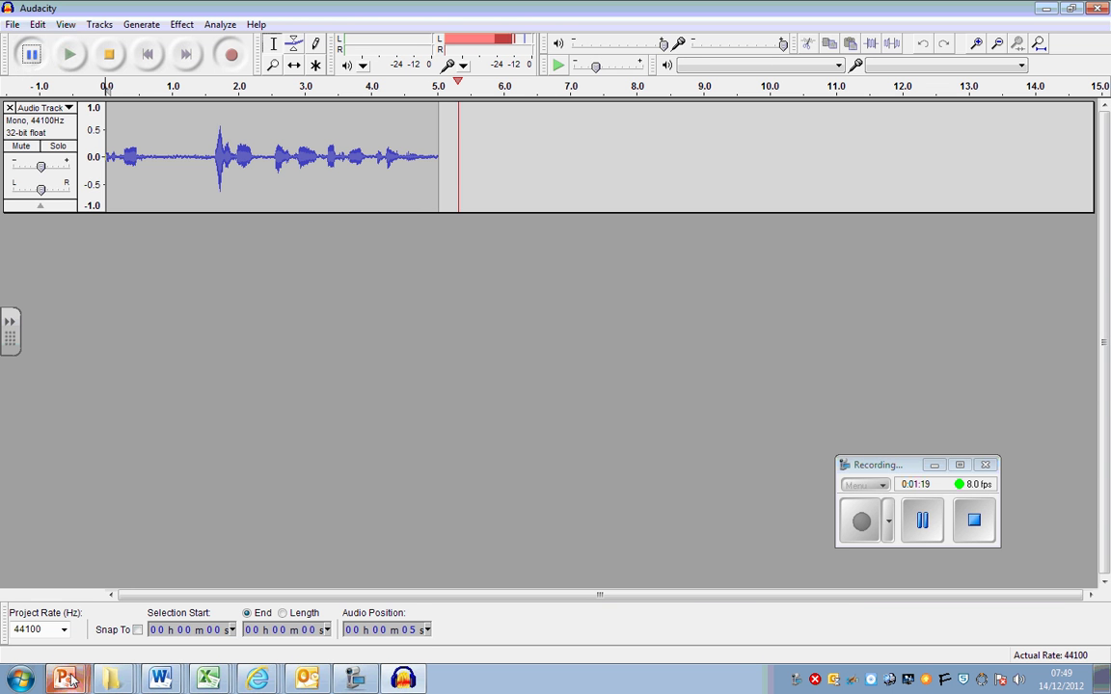
- Review the portable devices definition on PowerPoint slide 2, then return to paused Audacity
left_click(77, 639)
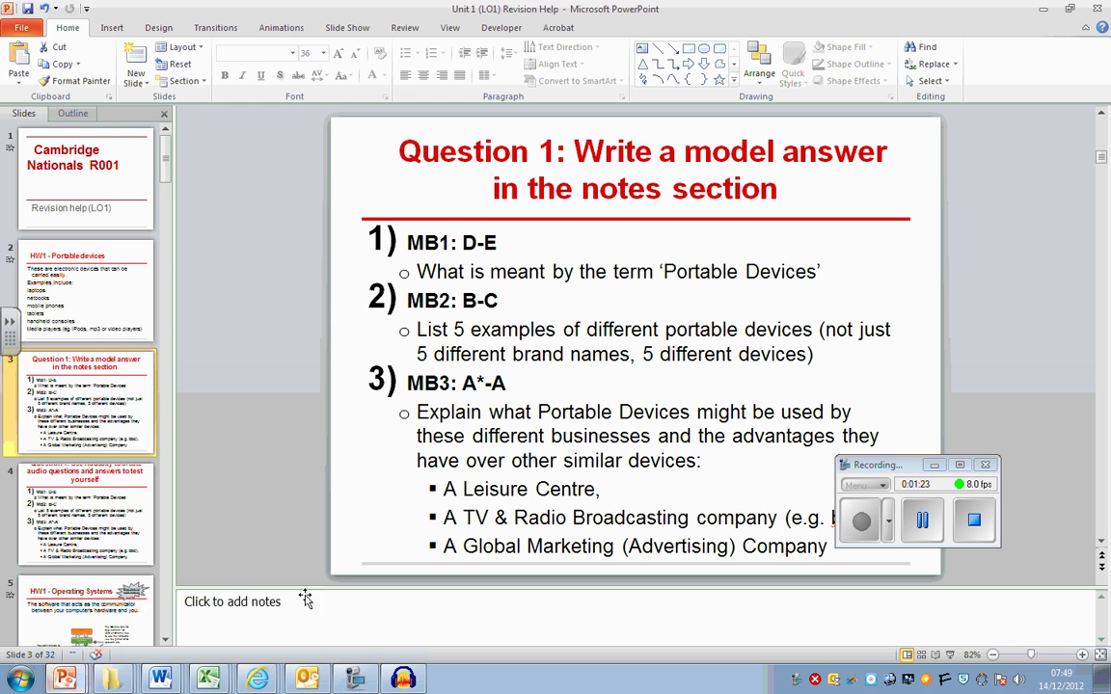
left_click(269, 604)
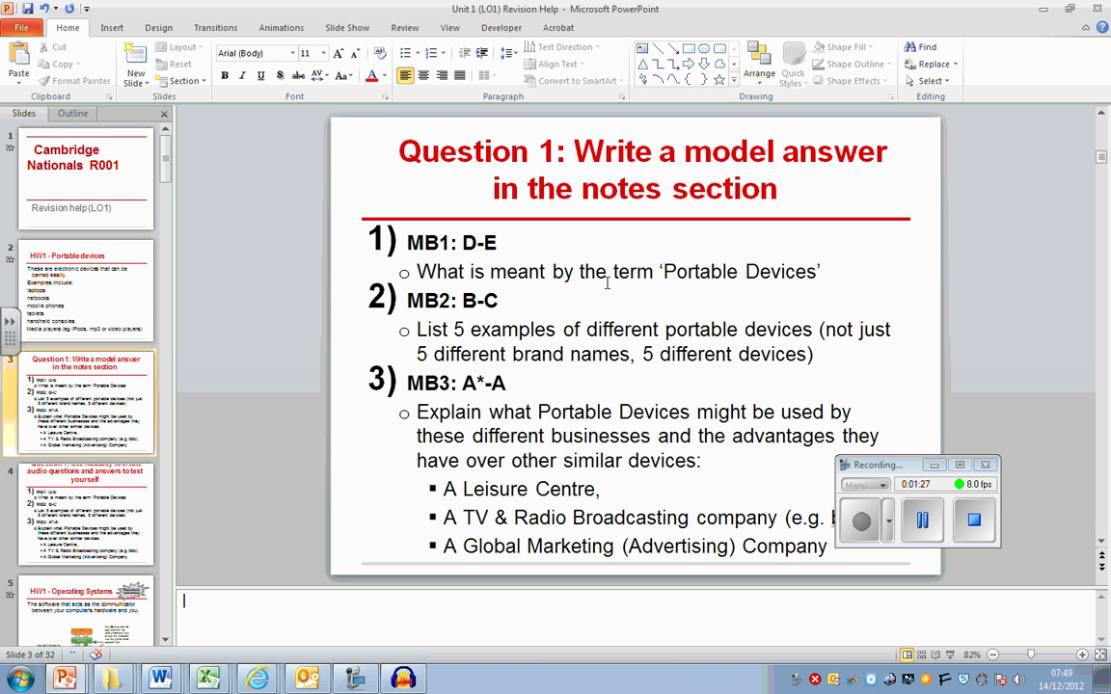
left_click(62, 271)
left_click_drag(371, 243, 546, 268)
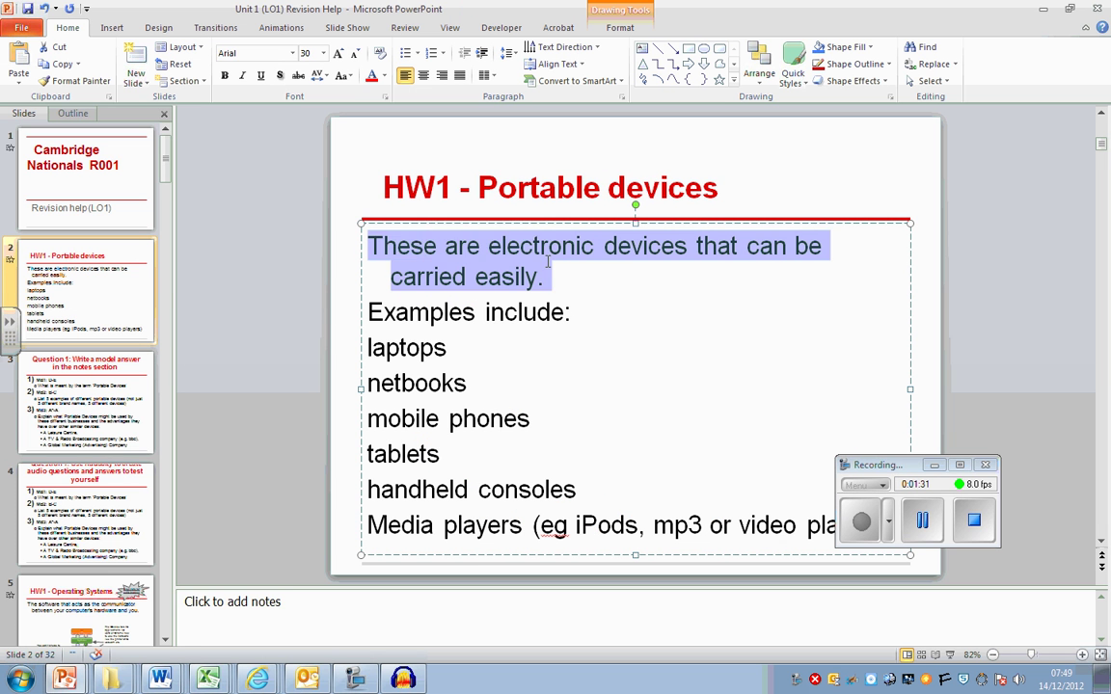
left_click(606, 274)
left_click(403, 680)
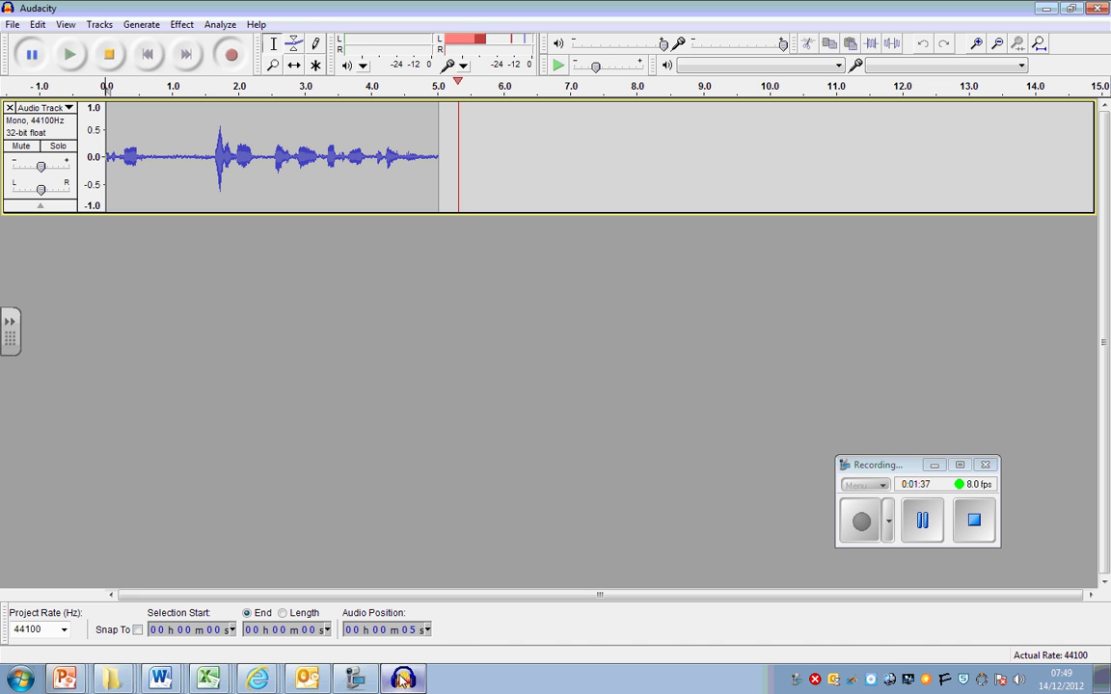
- Resume recording to add the model answer, pausing at about thirteen seconds
left_click(34, 58)
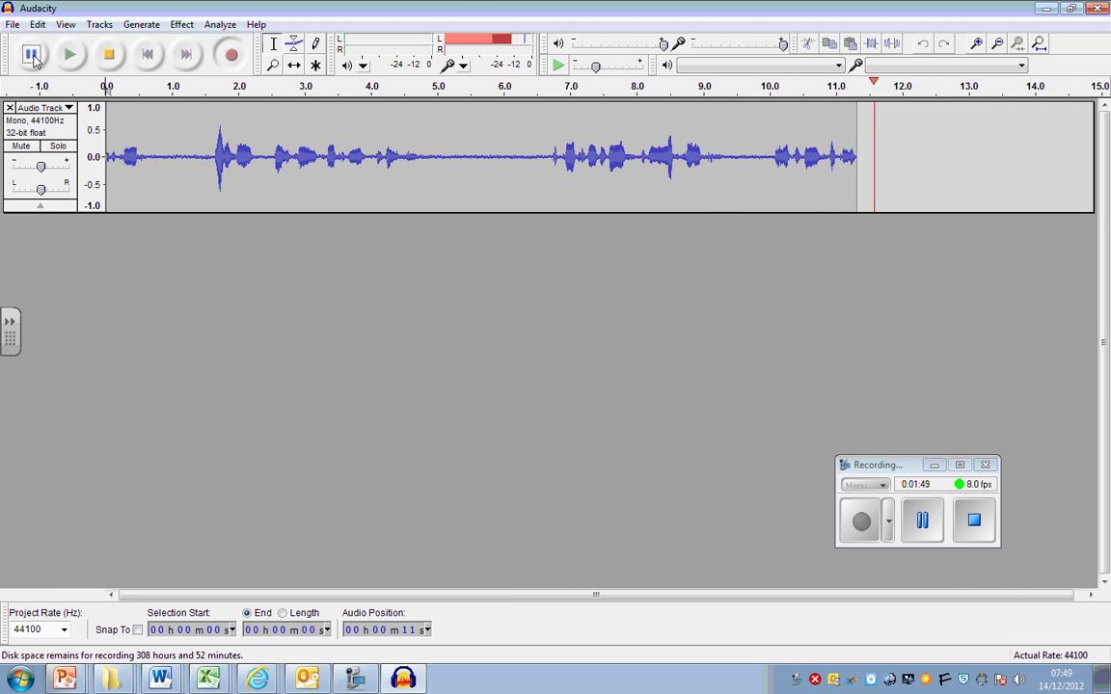
left_click(31, 55)
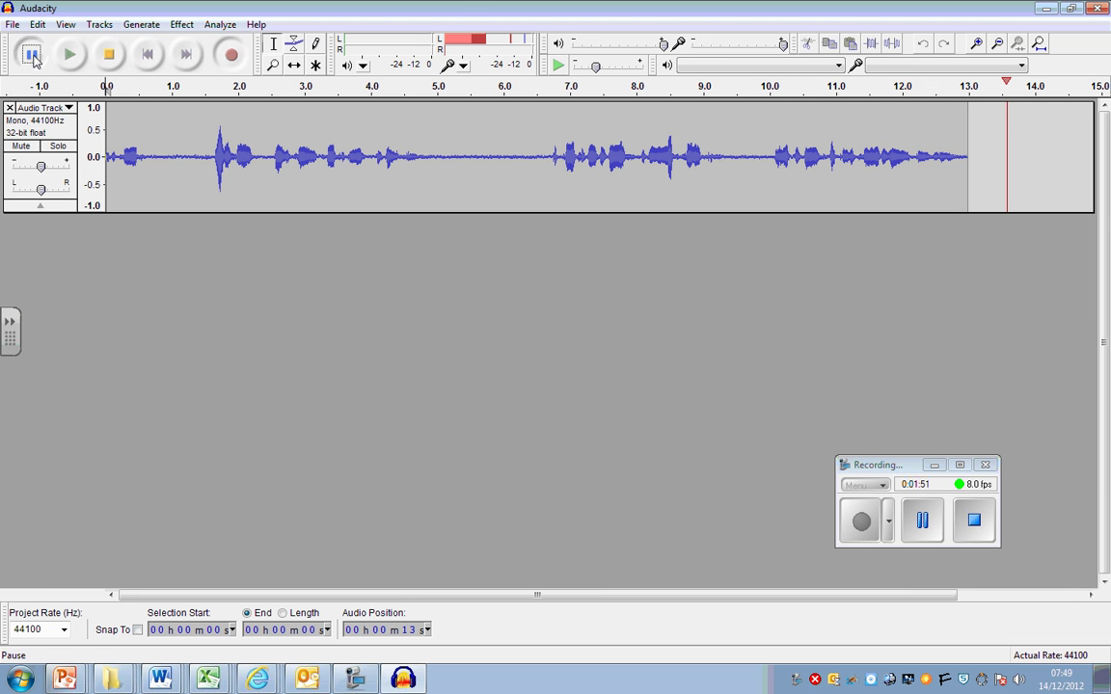
left_click(405, 680)
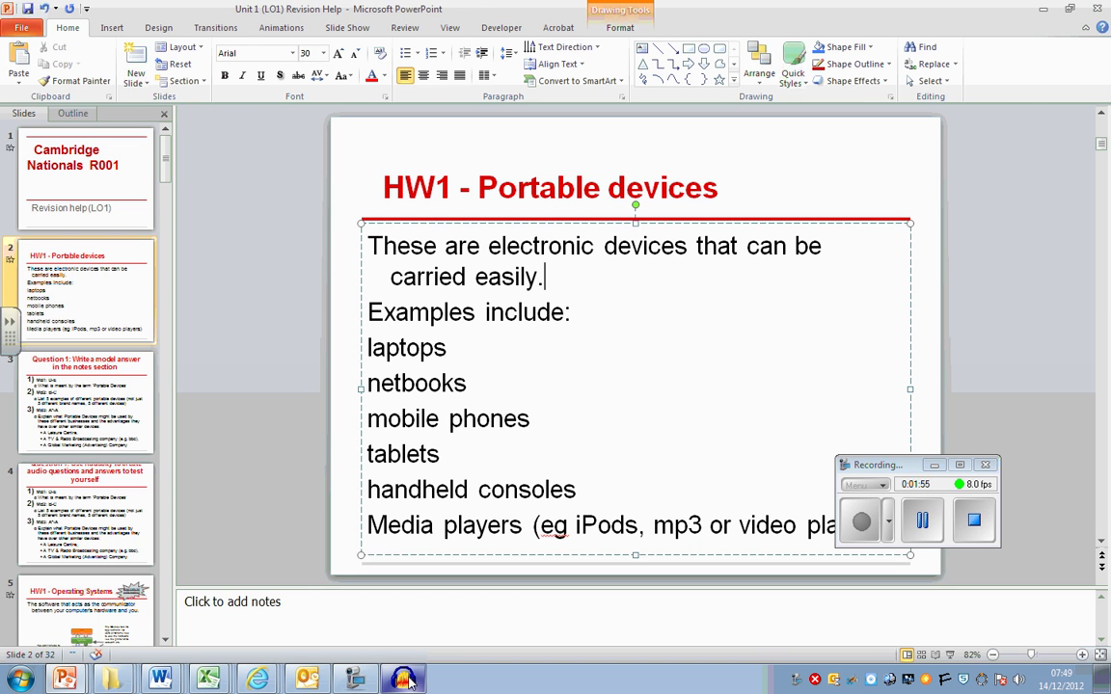
left_click(405, 680)
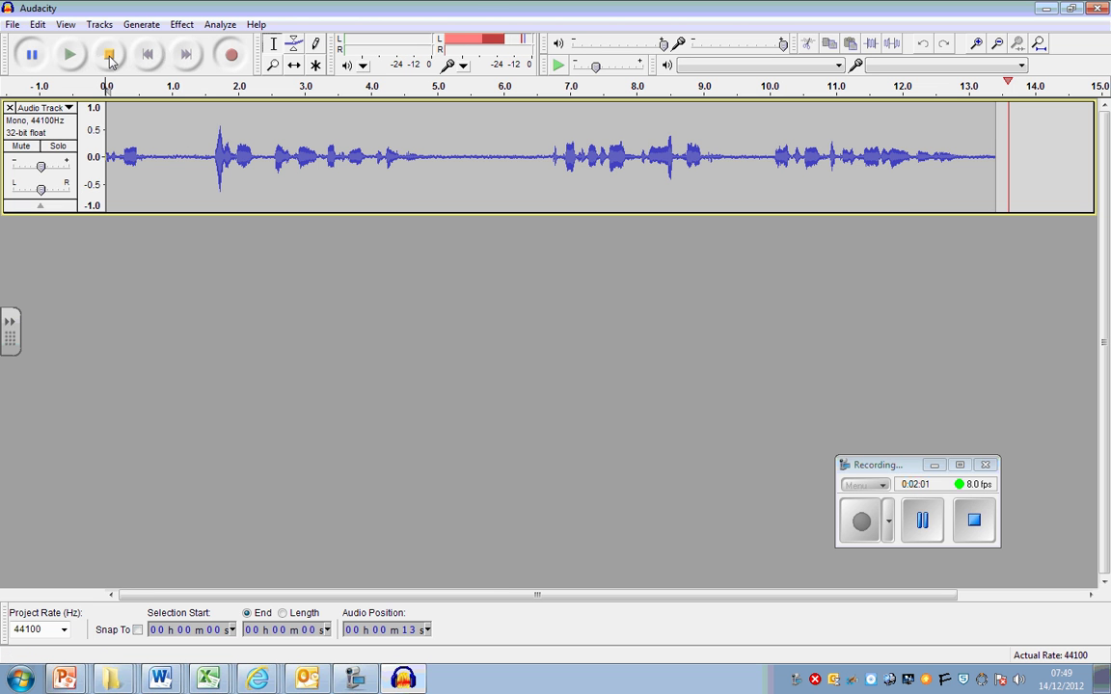
- Stop the recording and bring up File > Export
left_click(110, 58)
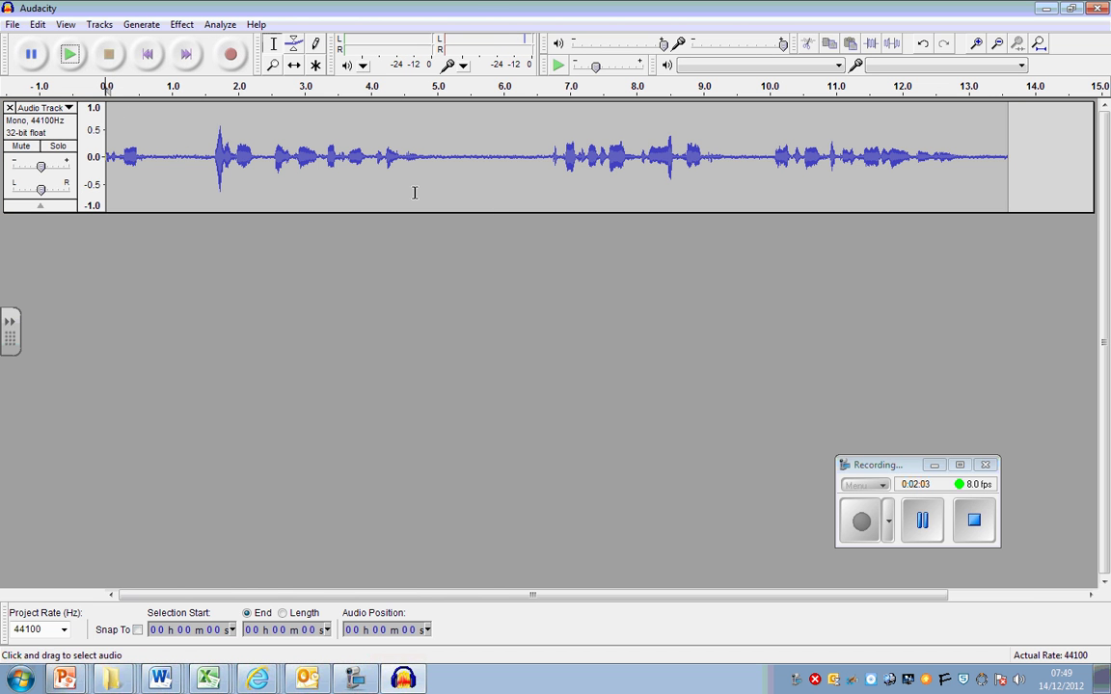
left_click(12, 25)
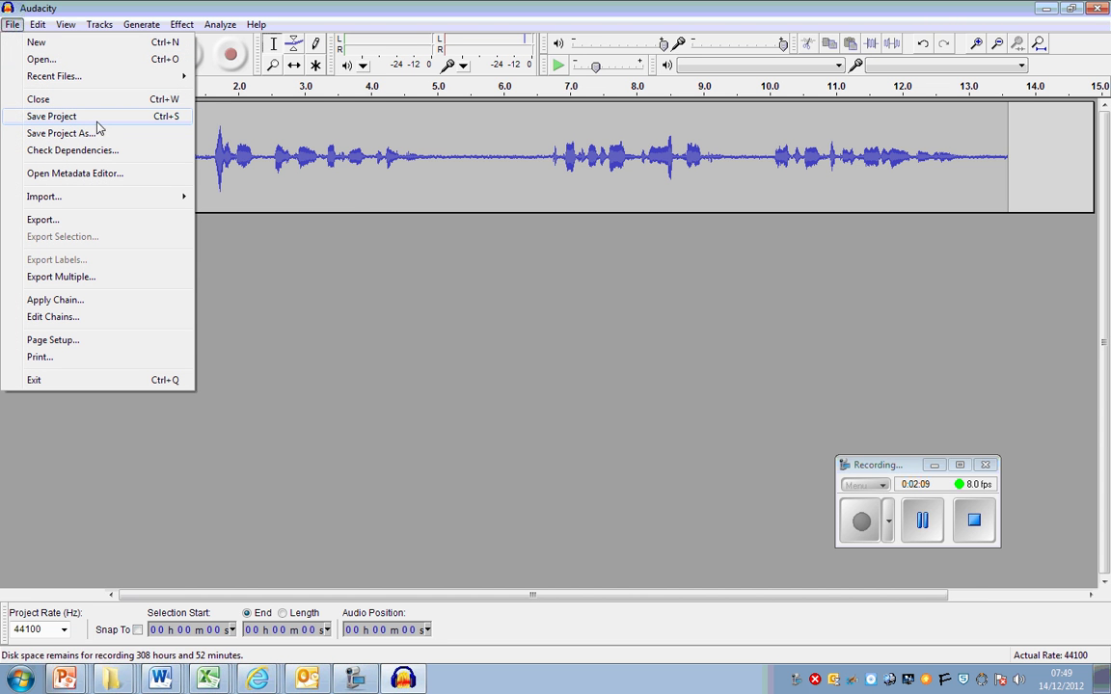
left_click(54, 221)
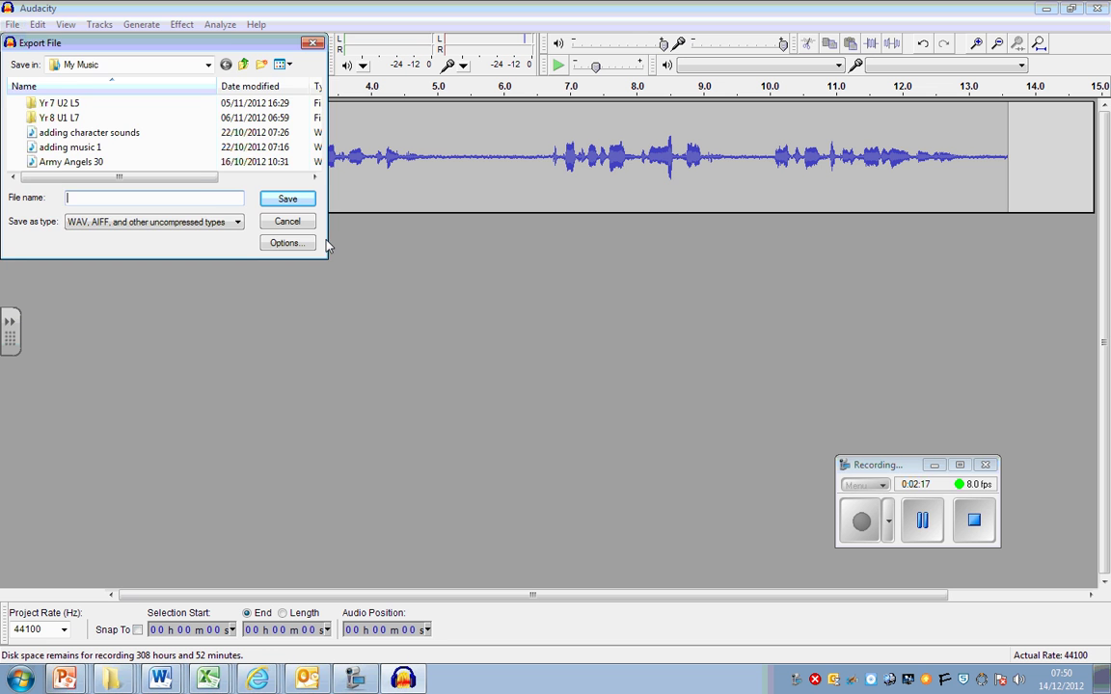
- Create and open a 'Revision Questions' folder inside My Music
left_click_drag(195, 40, 553, 190)
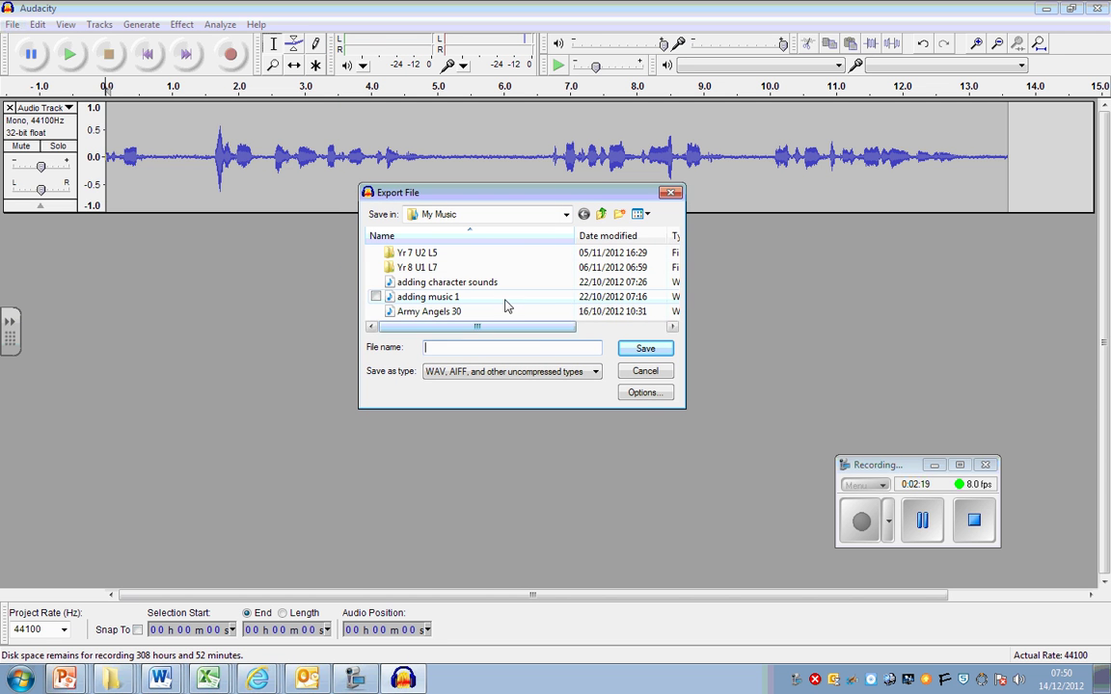
left_click(620, 214)
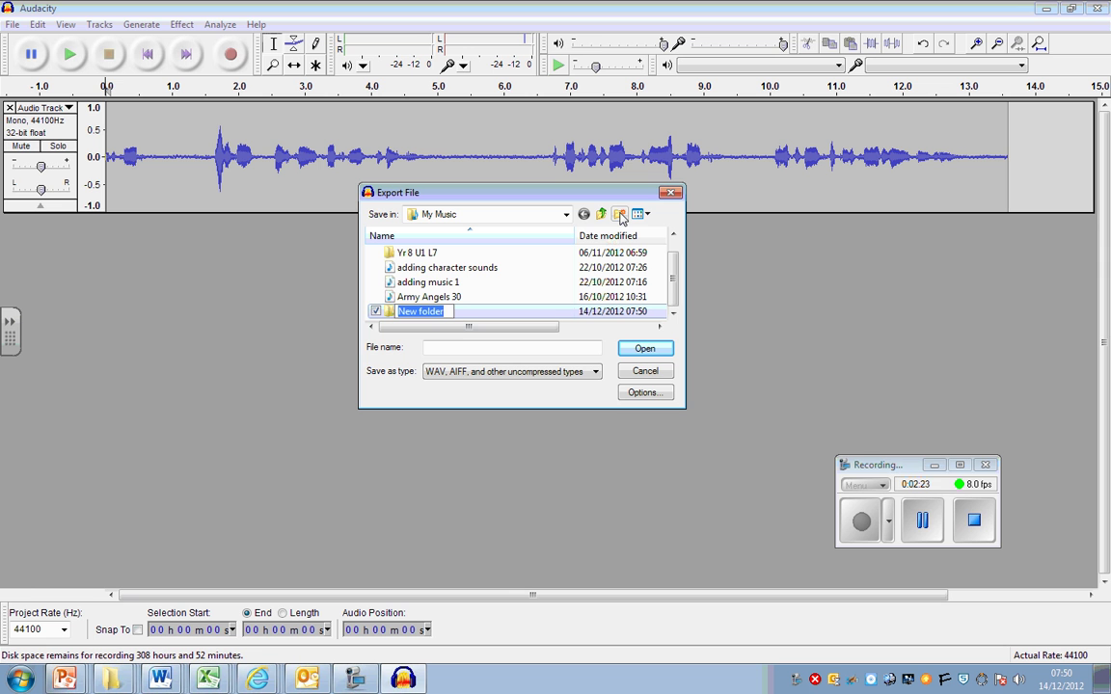
type("Re")
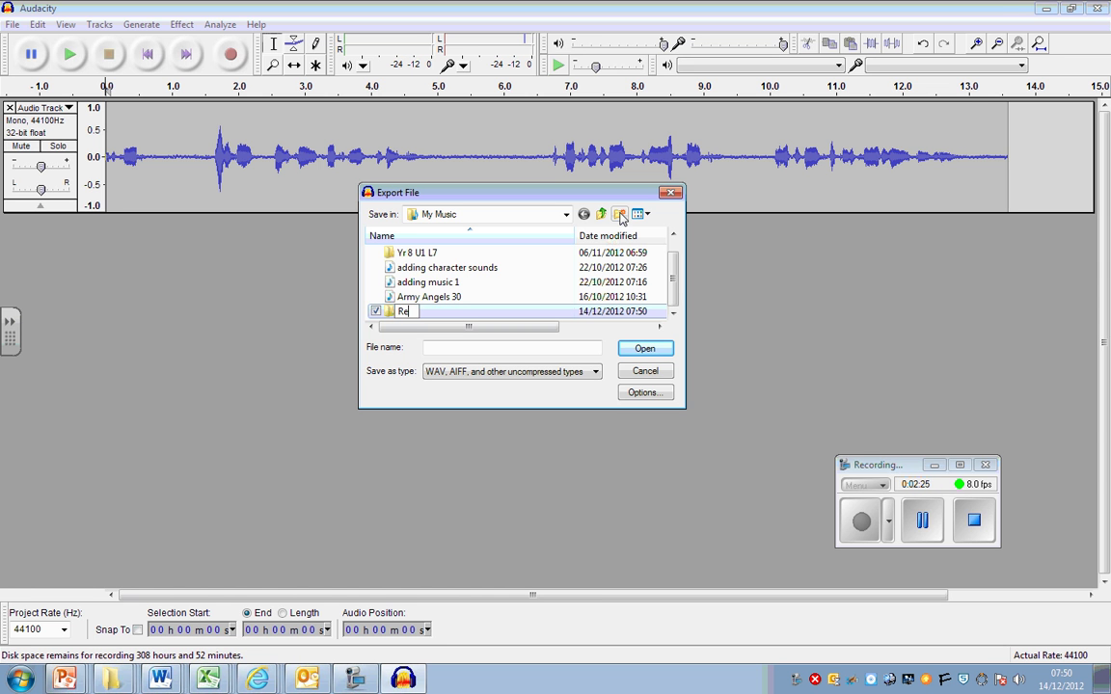
type("vision Questions")
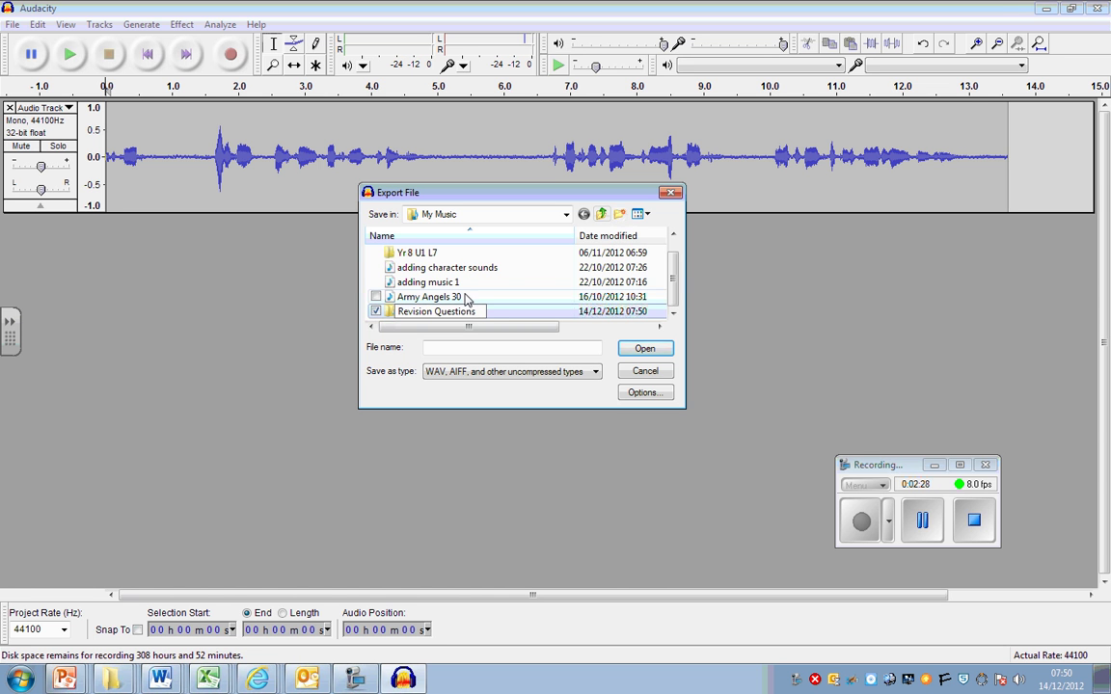
key("Return")
key("Return")
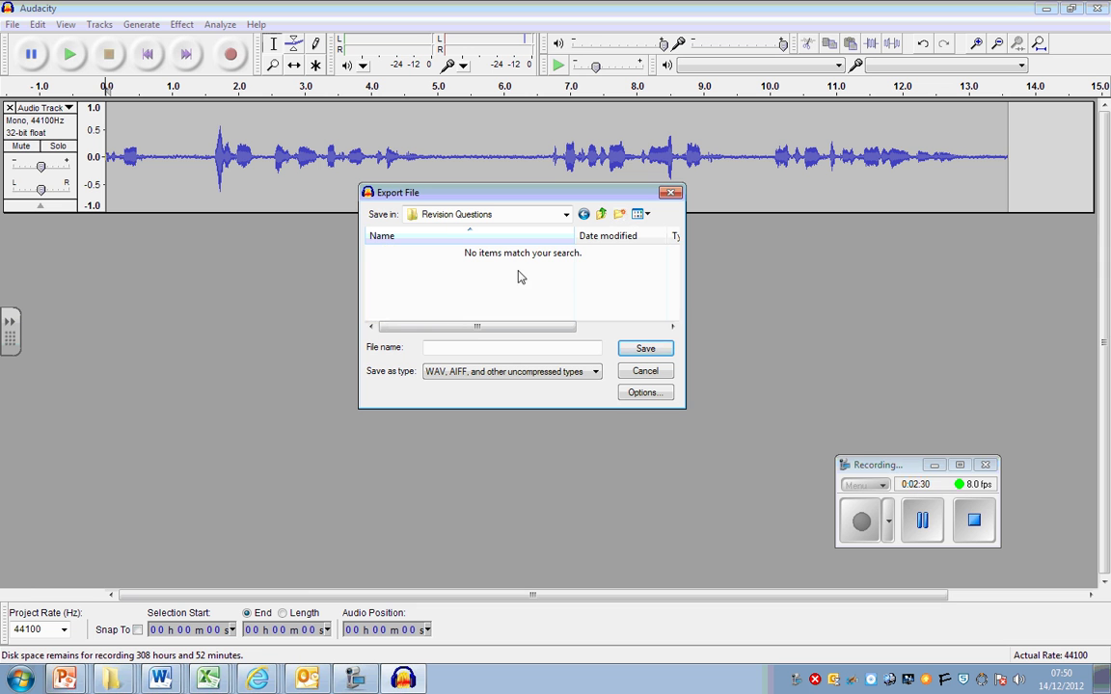
- Save the WAV export as 'Question 1 MB1', leaving metadata blank
left_click(463, 347)
type("1 MB1")
left_click(626, 350)
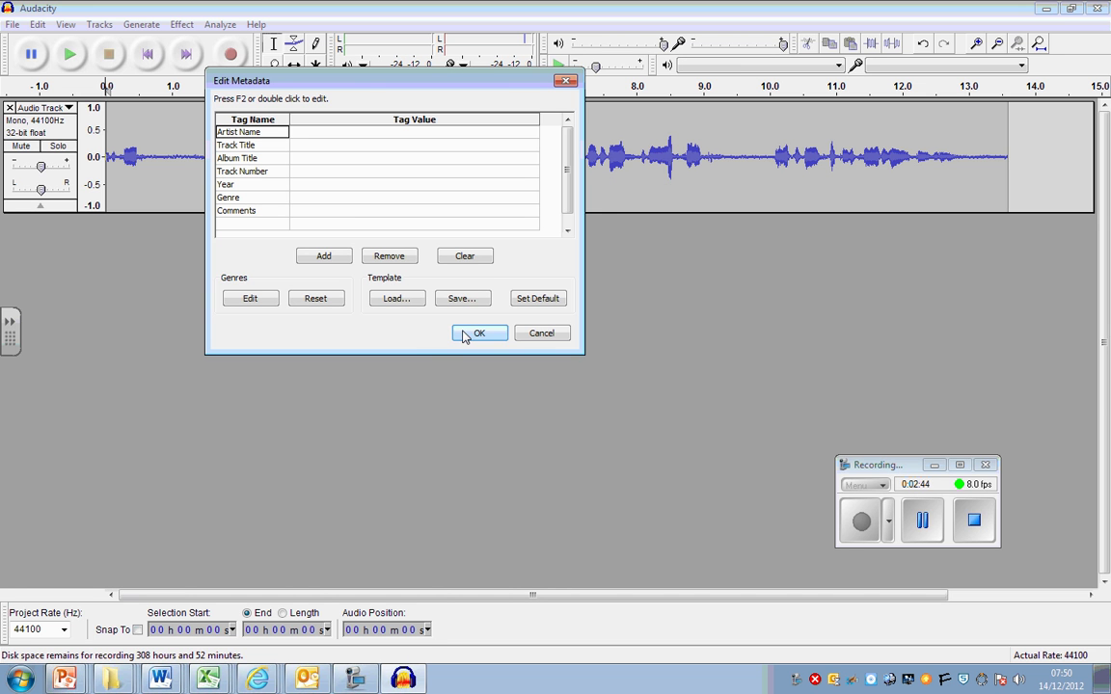
left_click(478, 331)
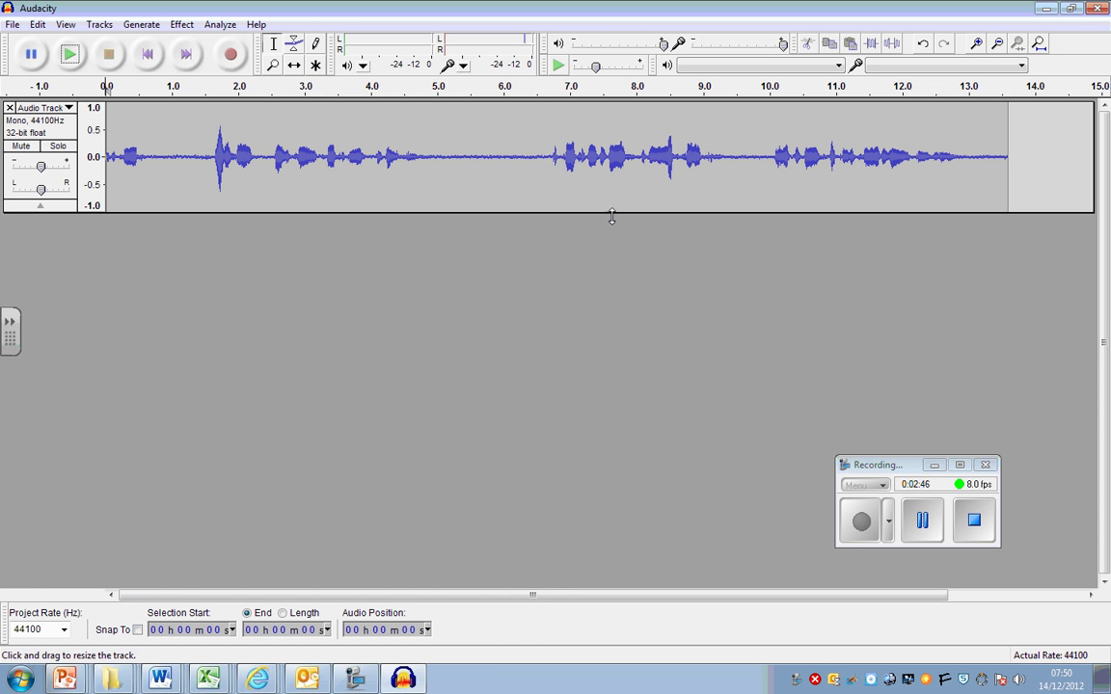
- Open the Documents library in Windows Explorer from the Start menu
left_click(19, 678)
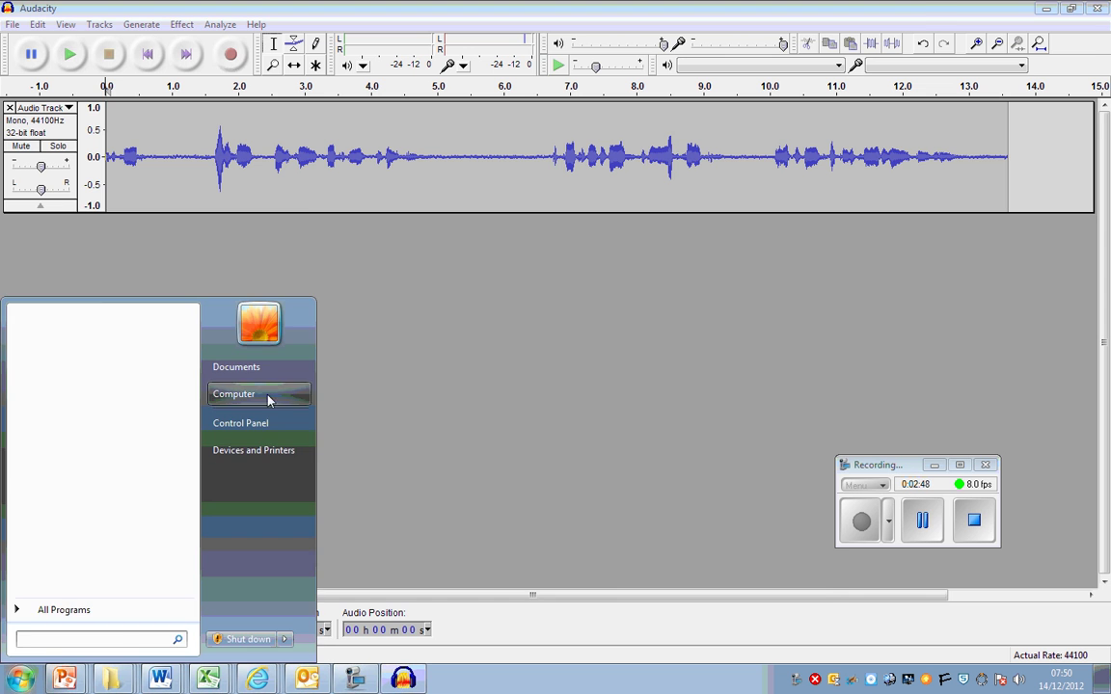
left_click(241, 368)
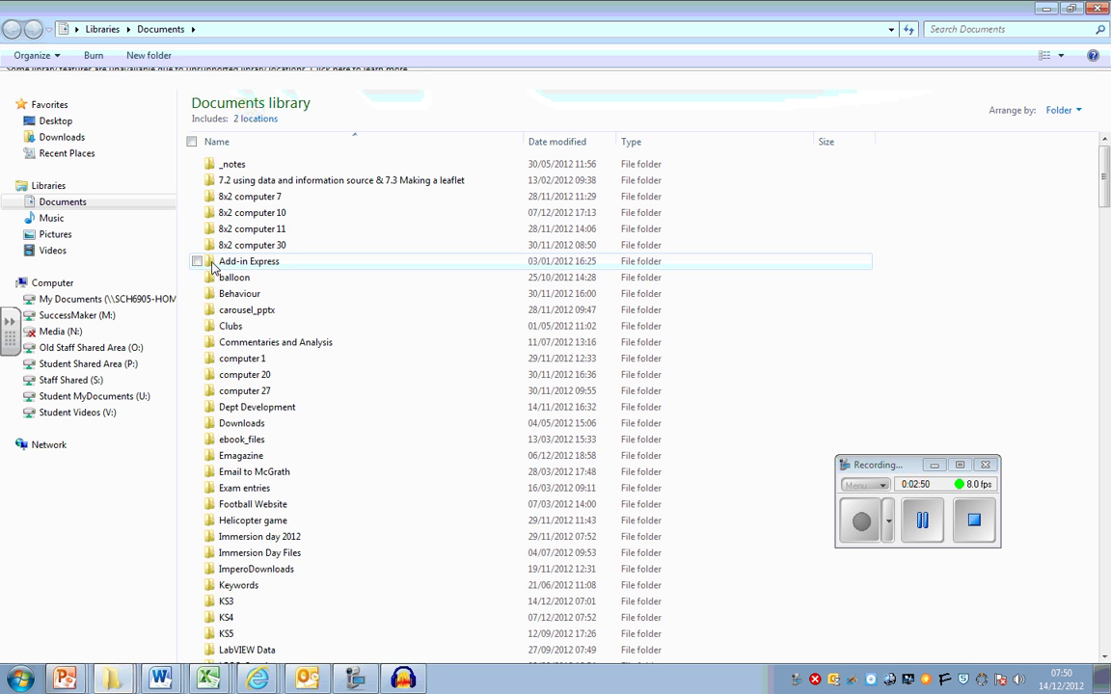
left_click(299, 537)
scroll(318, 555, "down", 6)
scroll(318, 556, "down", 4)
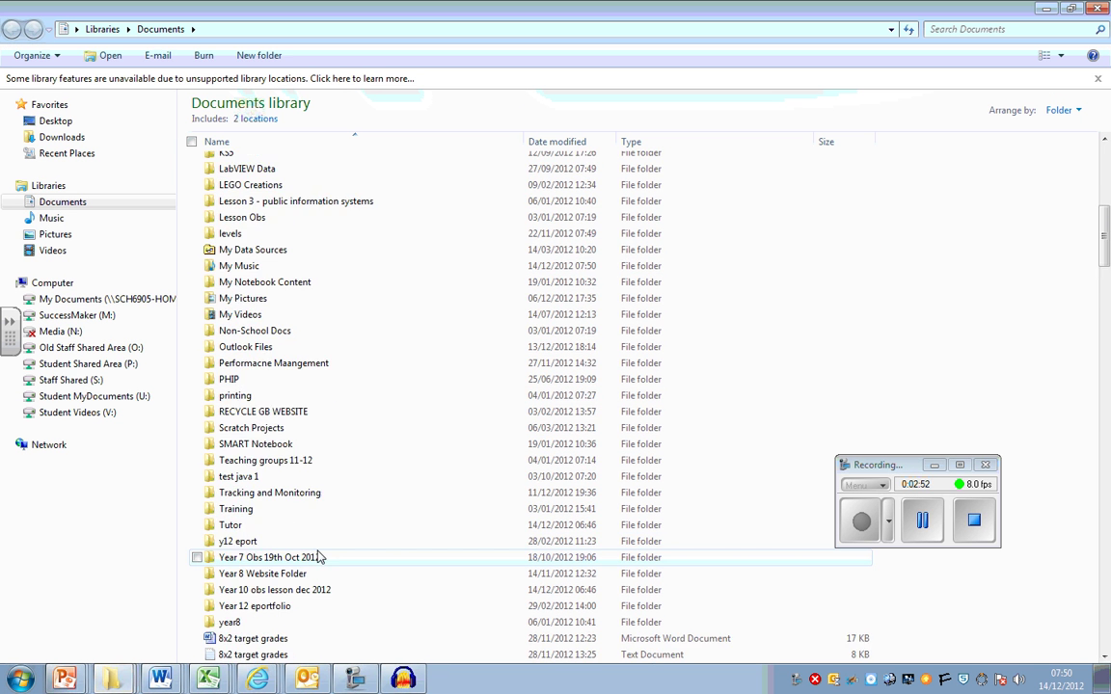
scroll(308, 556, "up", 2)
- Go to My Music > Revision Questions and play 'Question 1 MB1'
left_click(248, 355)
double_click(247, 355)
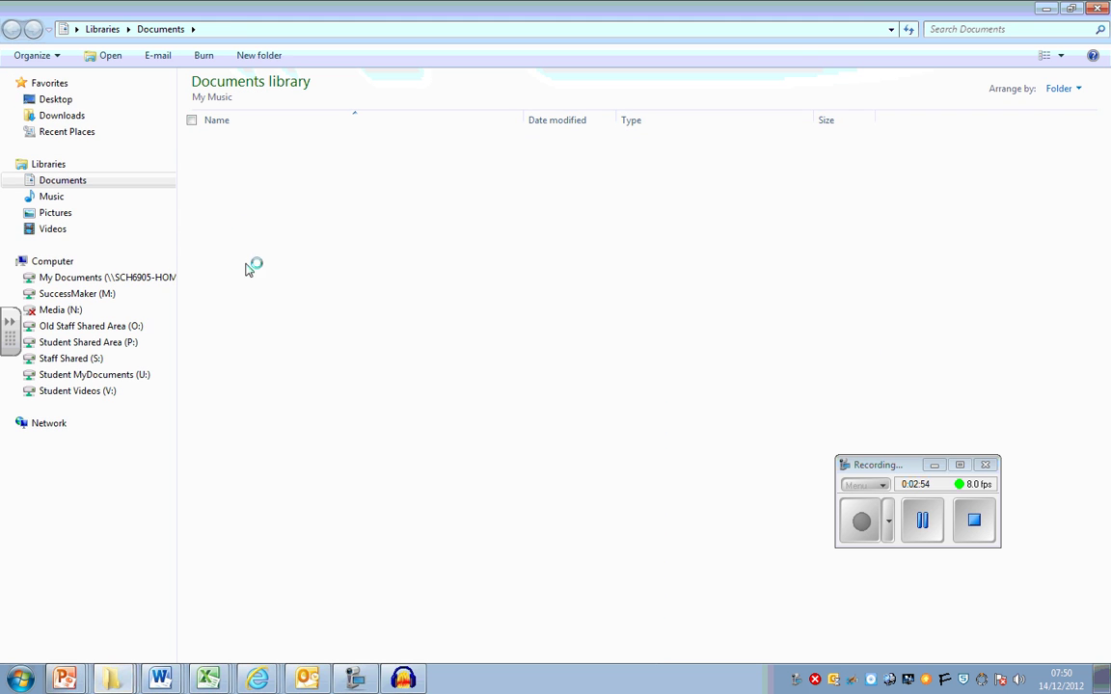
double_click(256, 145)
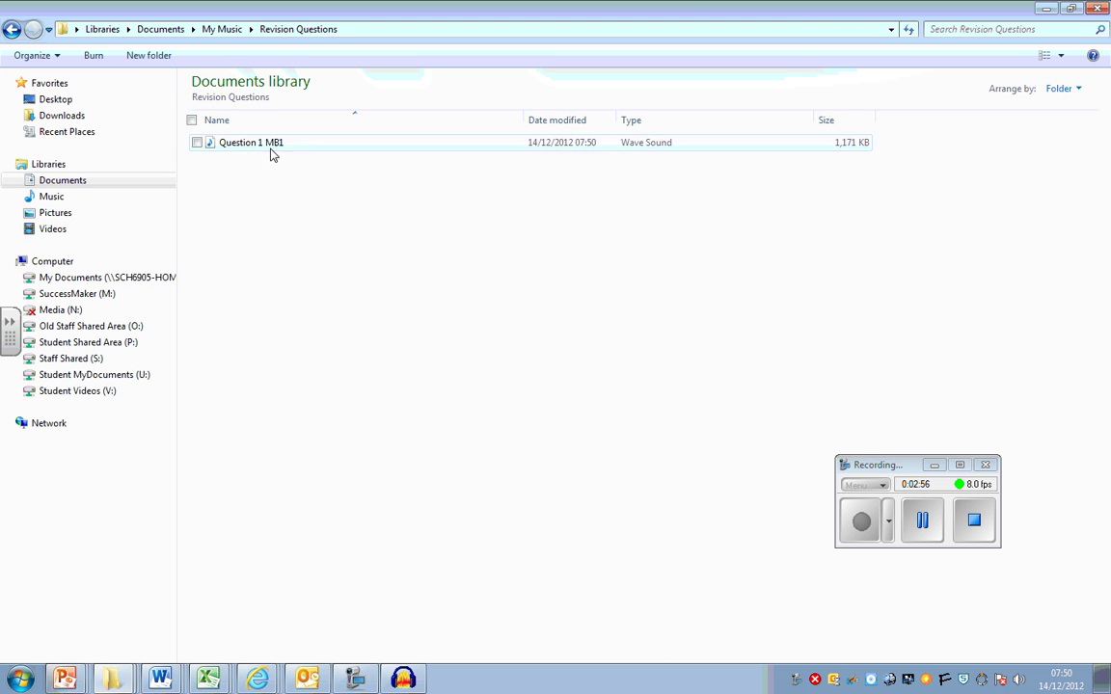
left_click(242, 144)
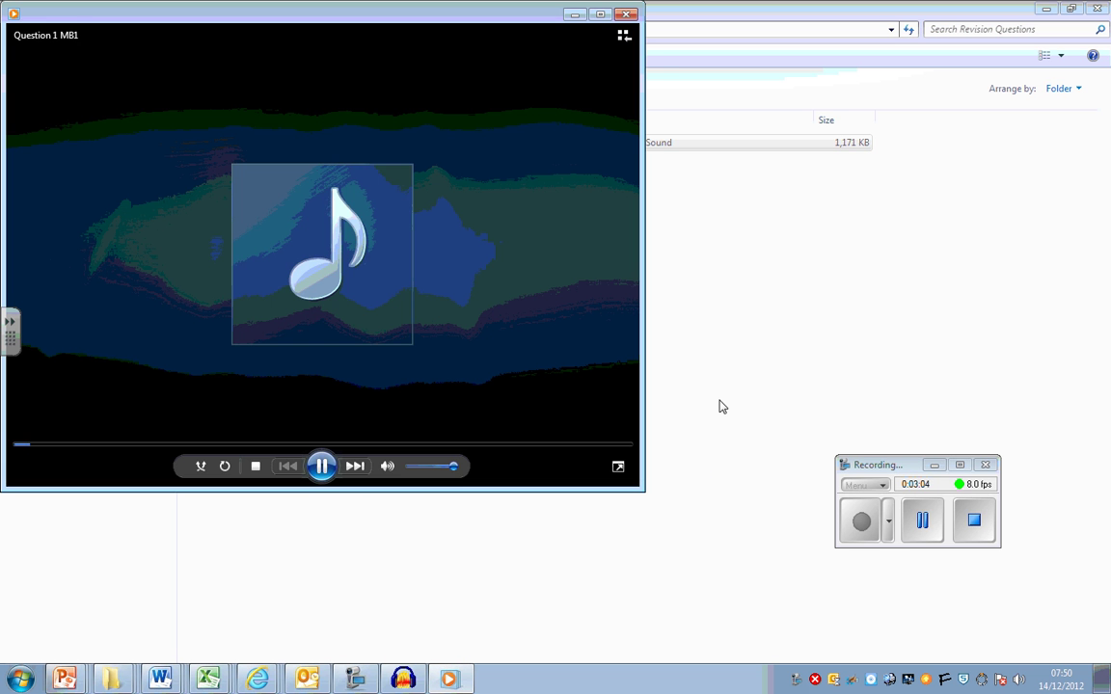
- Pause 'Question 1 MB1' playback and close Windows Media Player
left_click(322, 468)
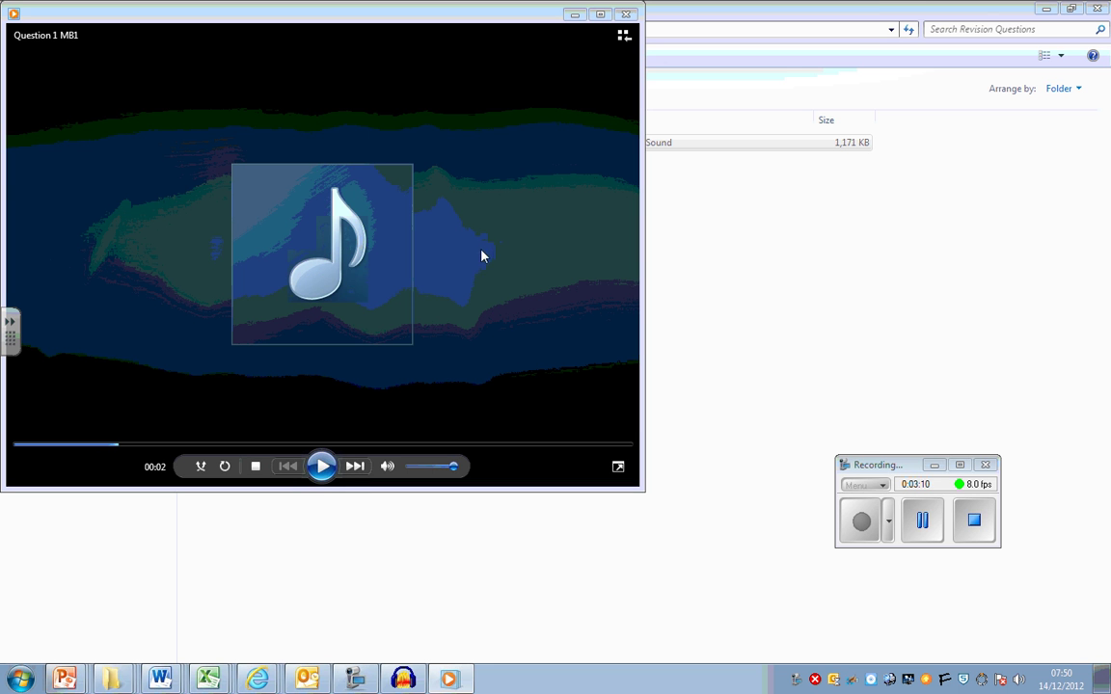
left_click(625, 13)
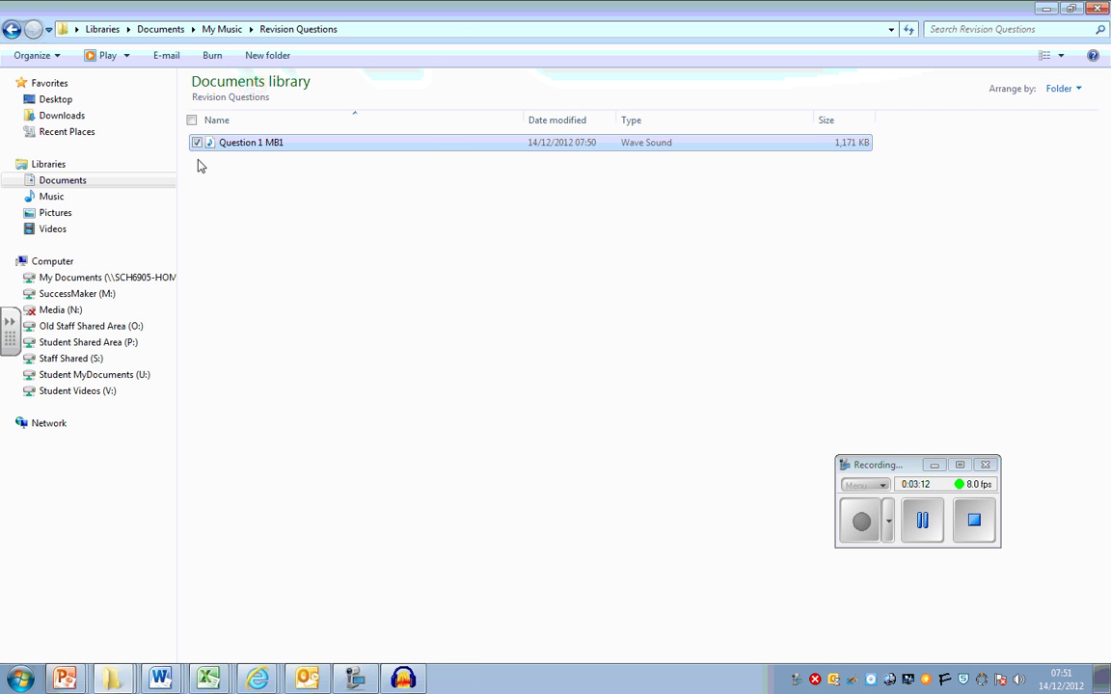